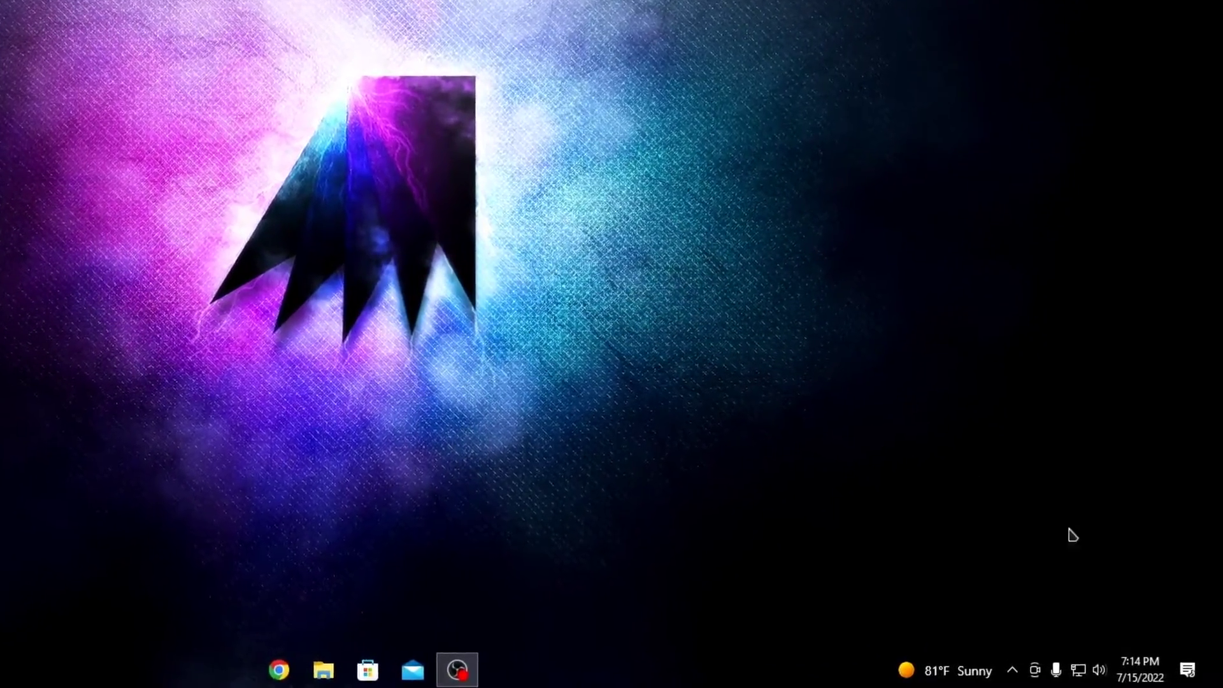
# - Check the network status and view the Ethernet adapter's hardware and connection properties in Settings
pyautogui.click(1082, 670)
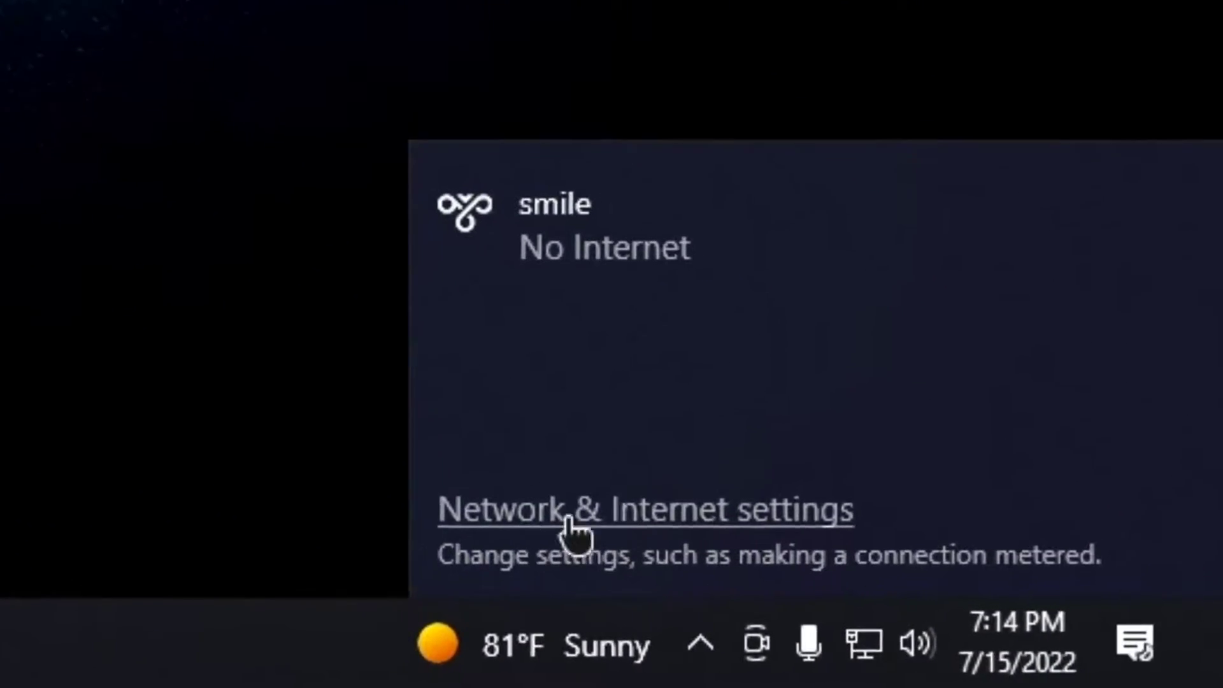
pyautogui.click(732, 521)
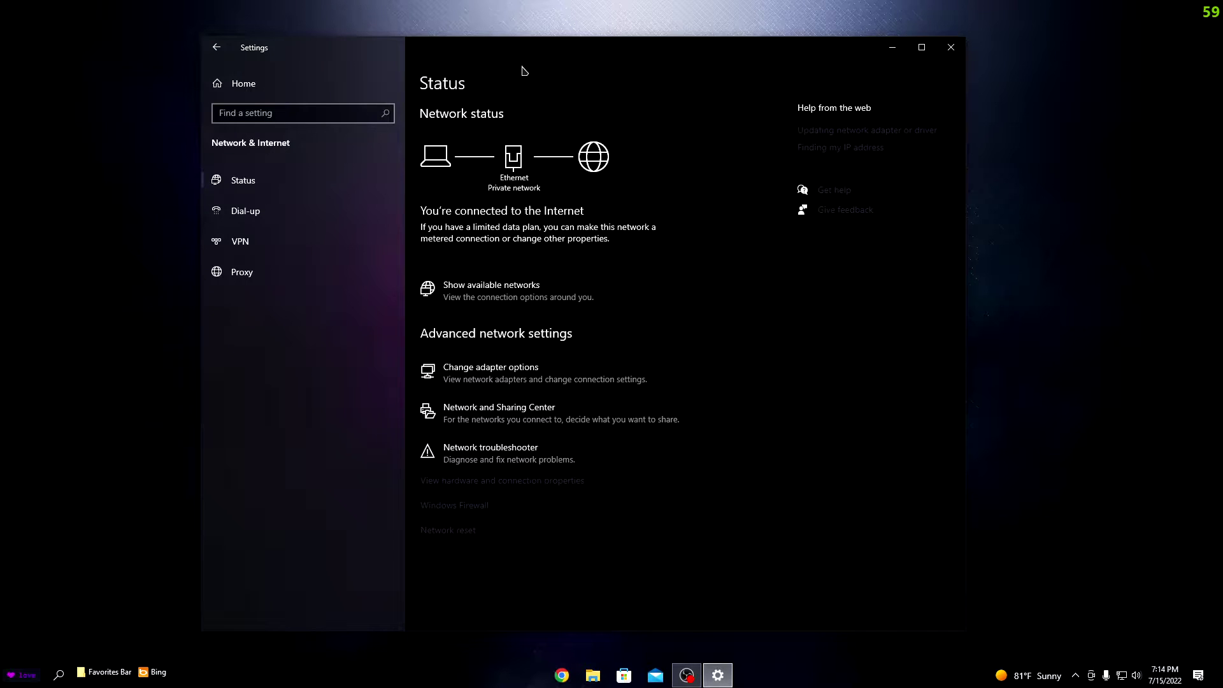
pyautogui.click(464, 485)
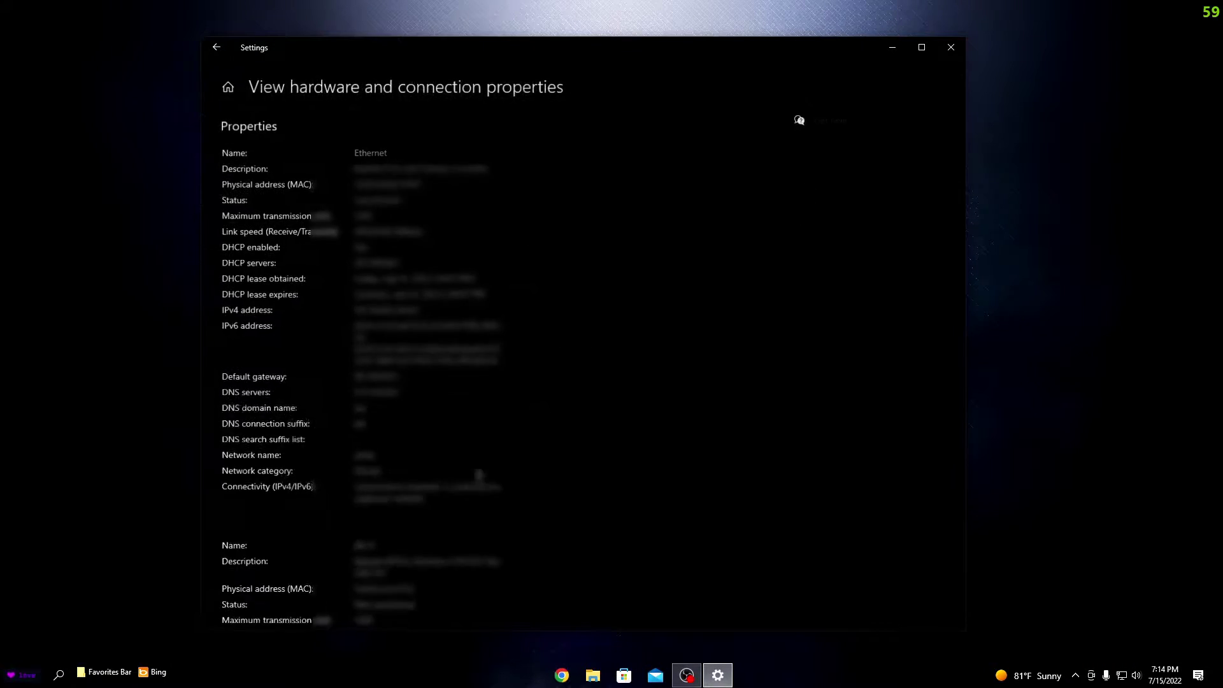
pyautogui.moveTo(484, 51); pyautogui.dragTo(586, 55)
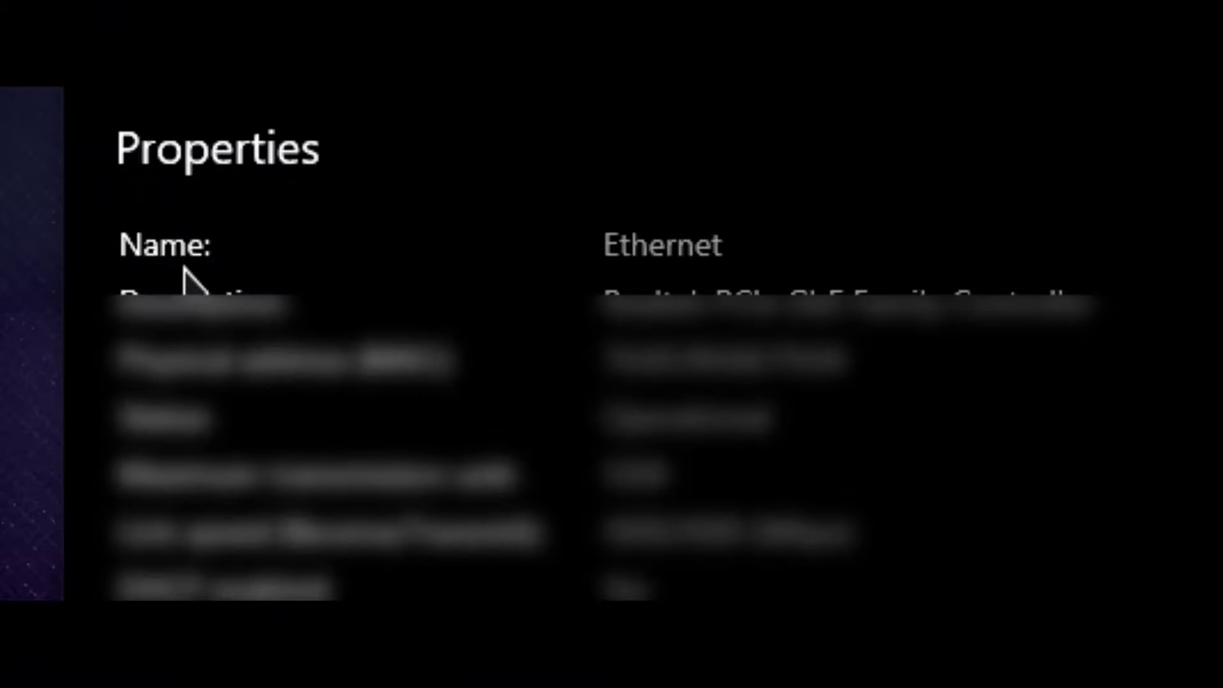
pyautogui.moveTo(606, 246); pyautogui.dragTo(731, 240)
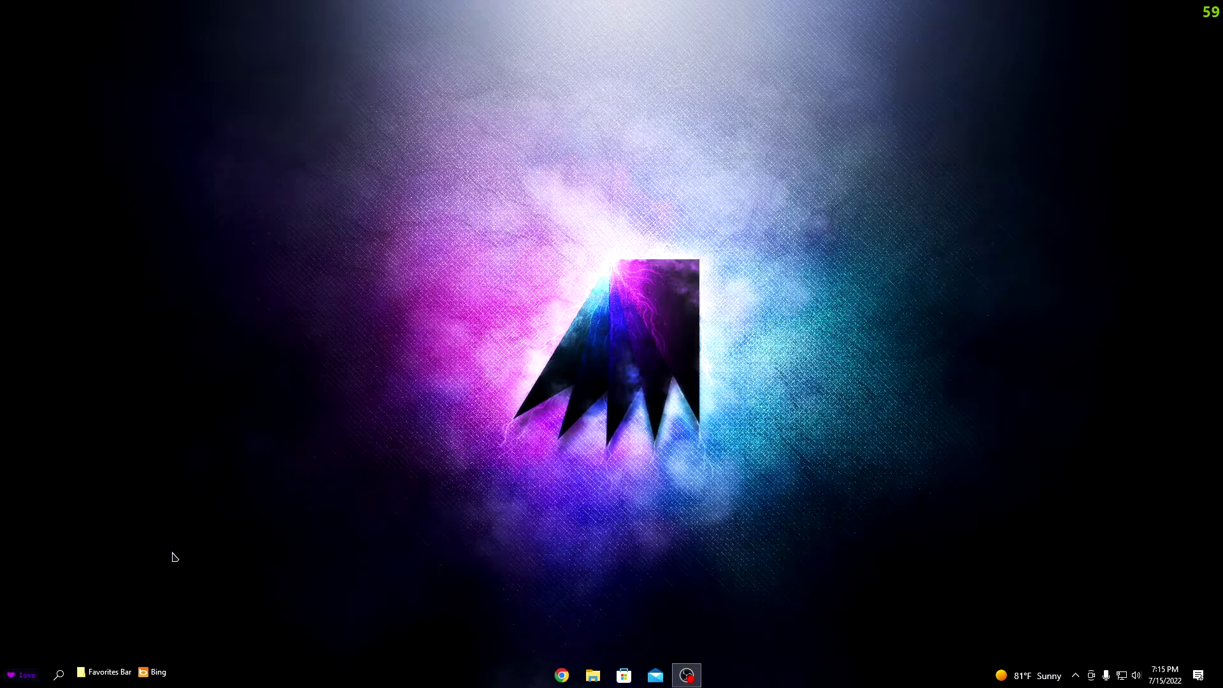
# - Search 'con' from the Start menu to launch Control Panel and move its window right
pyautogui.click(6, 672)
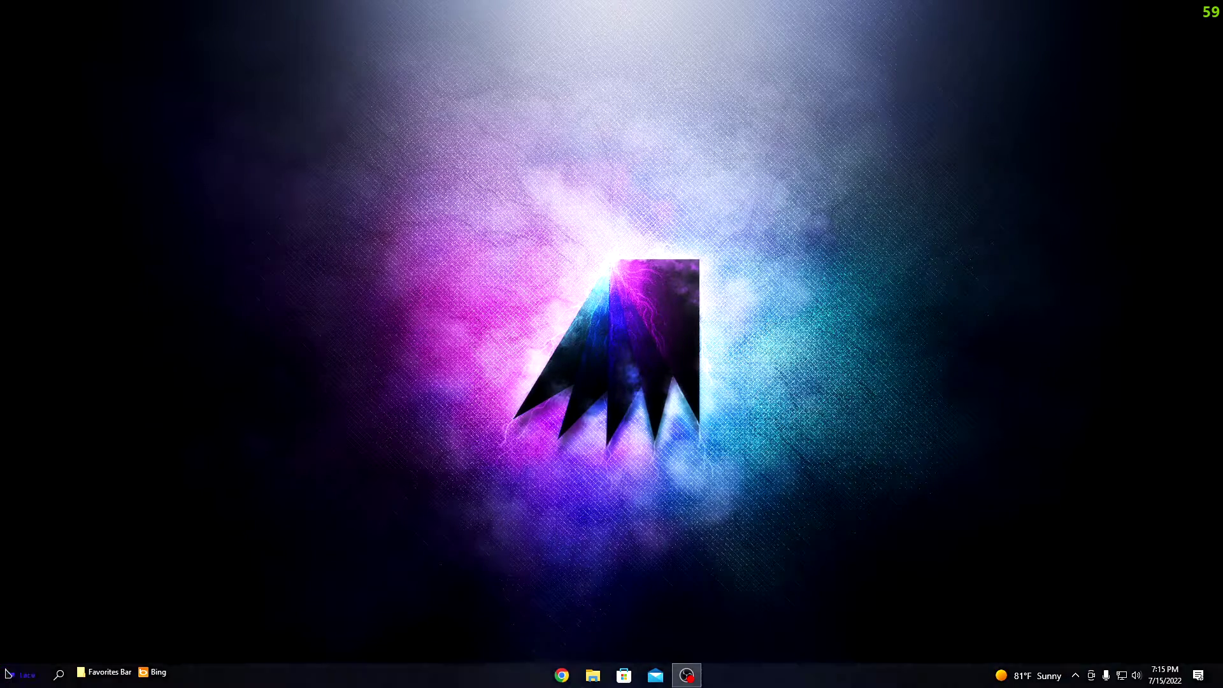
pyautogui.scroll(-3, 96, 471)
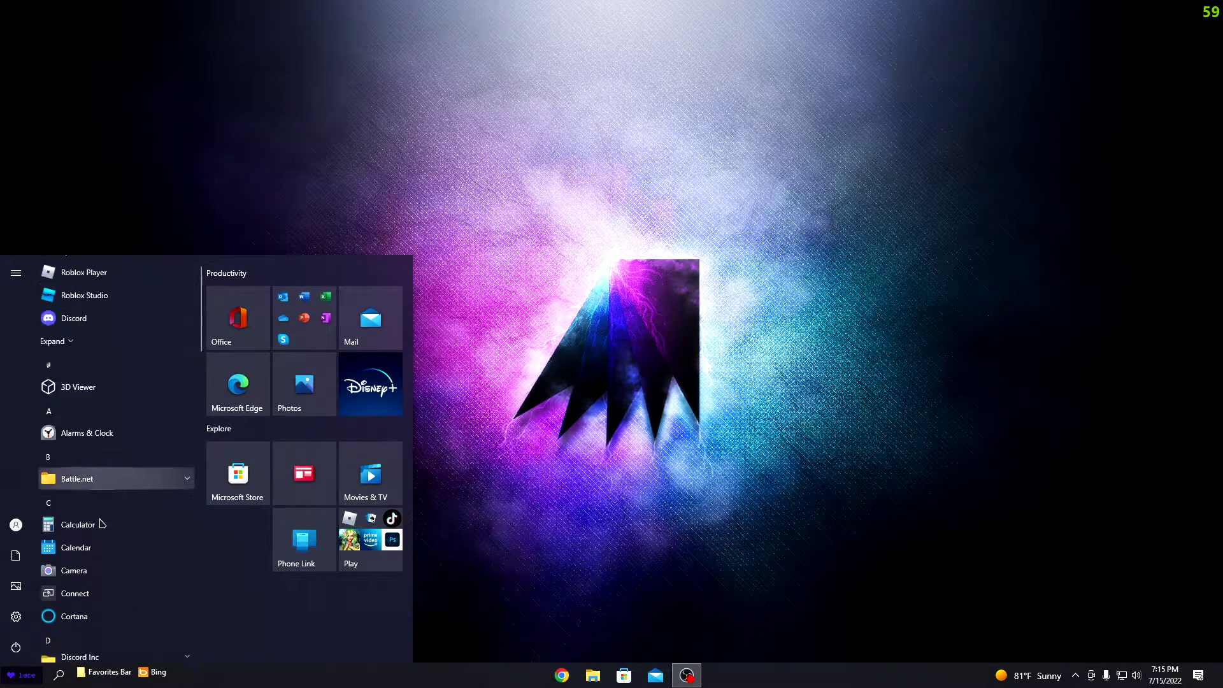
pyautogui.scroll(3, 117, 487)
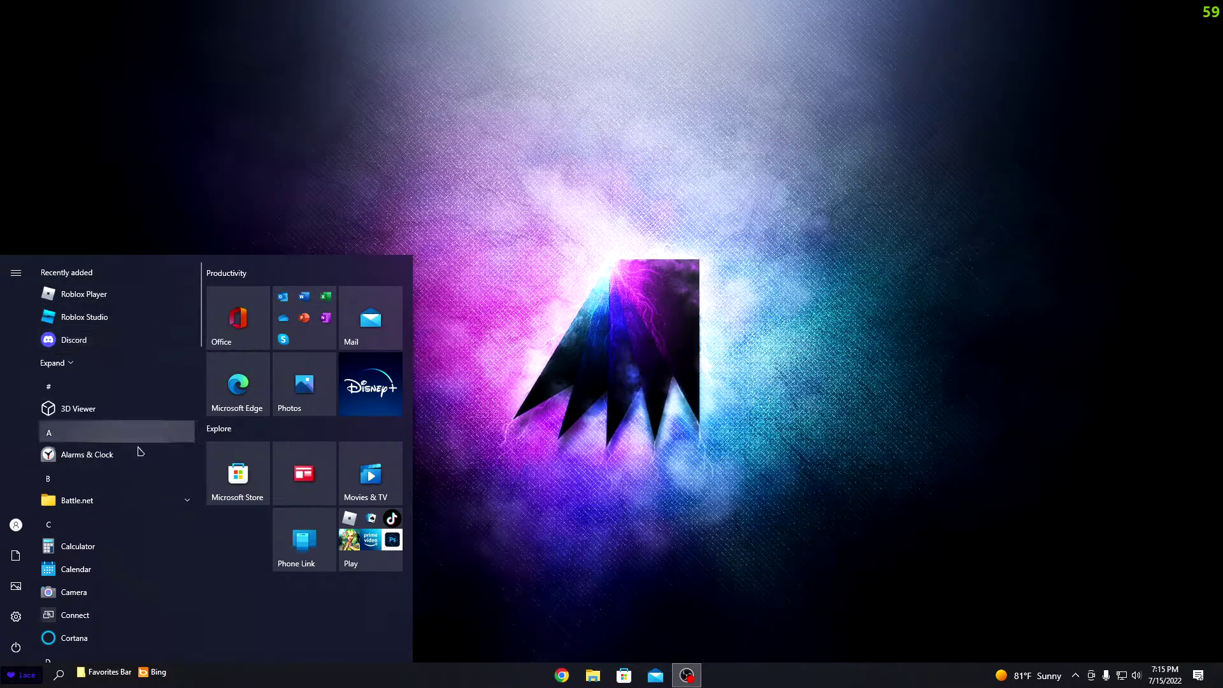
pyautogui.click(19, 675)
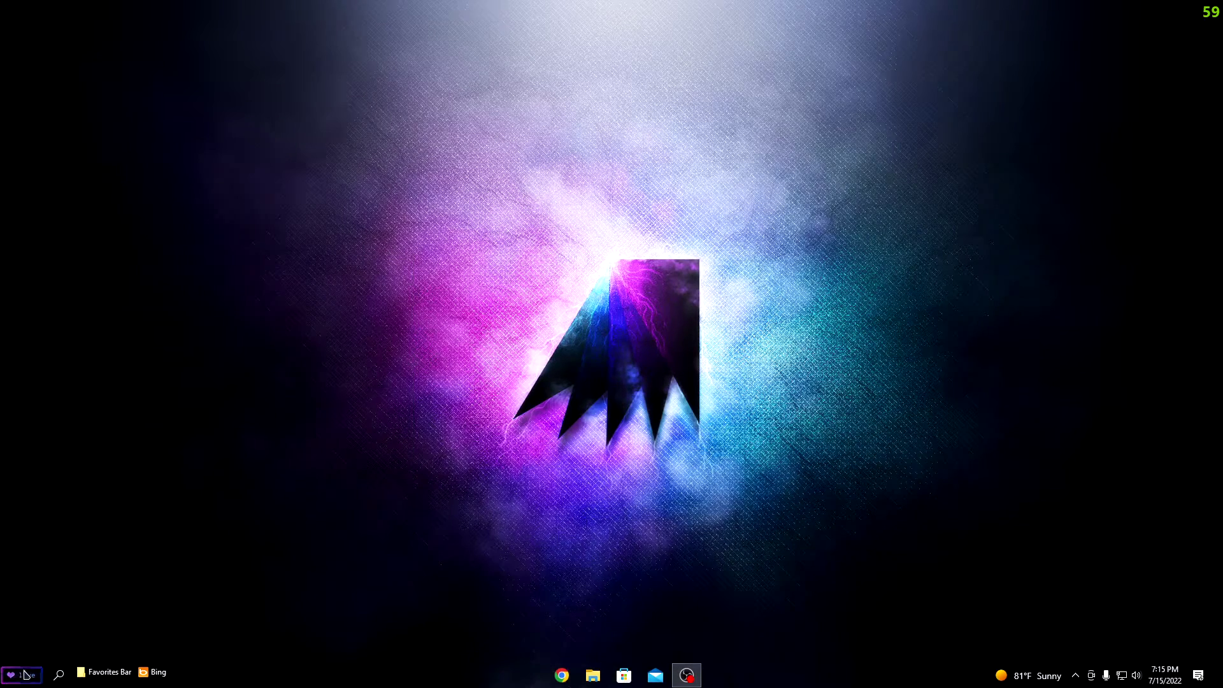
pyautogui.click(19, 675)
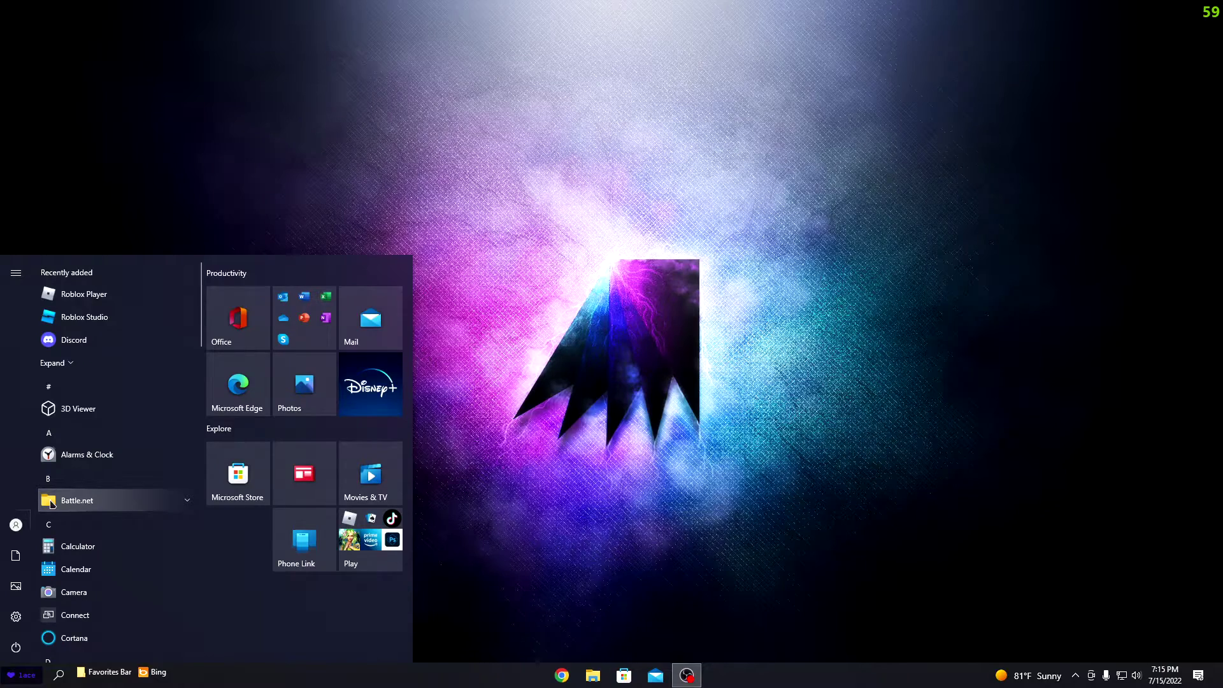
pyautogui.write('con')
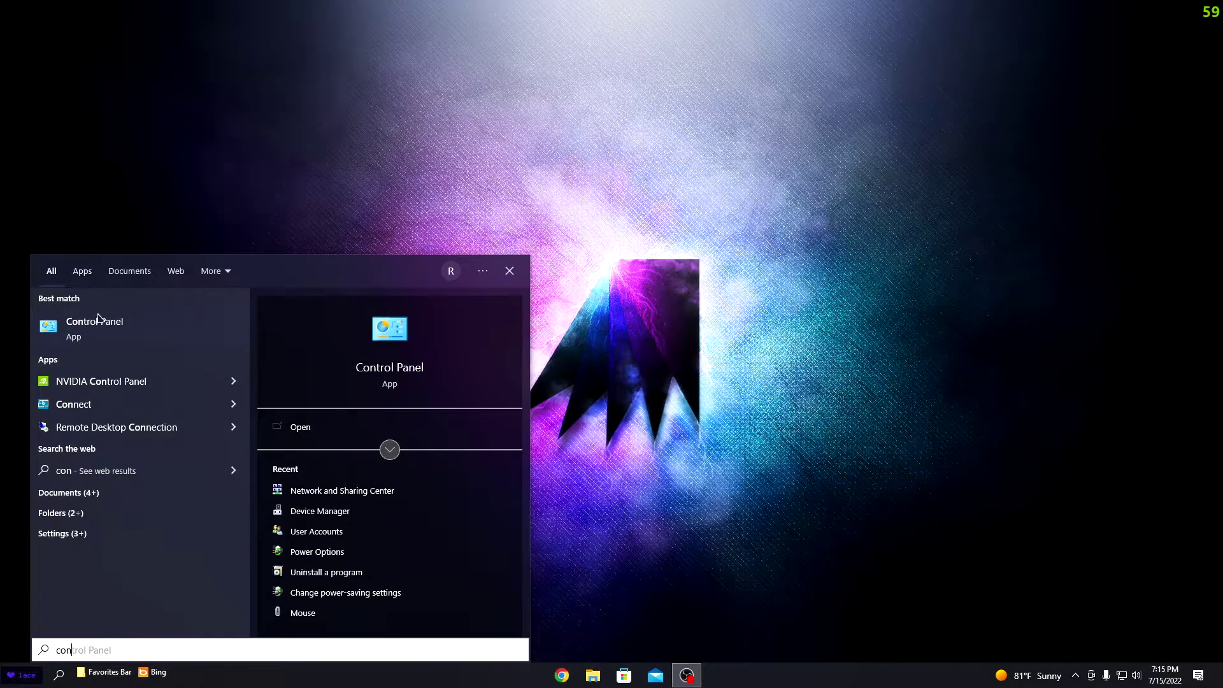
pyautogui.click(95, 325)
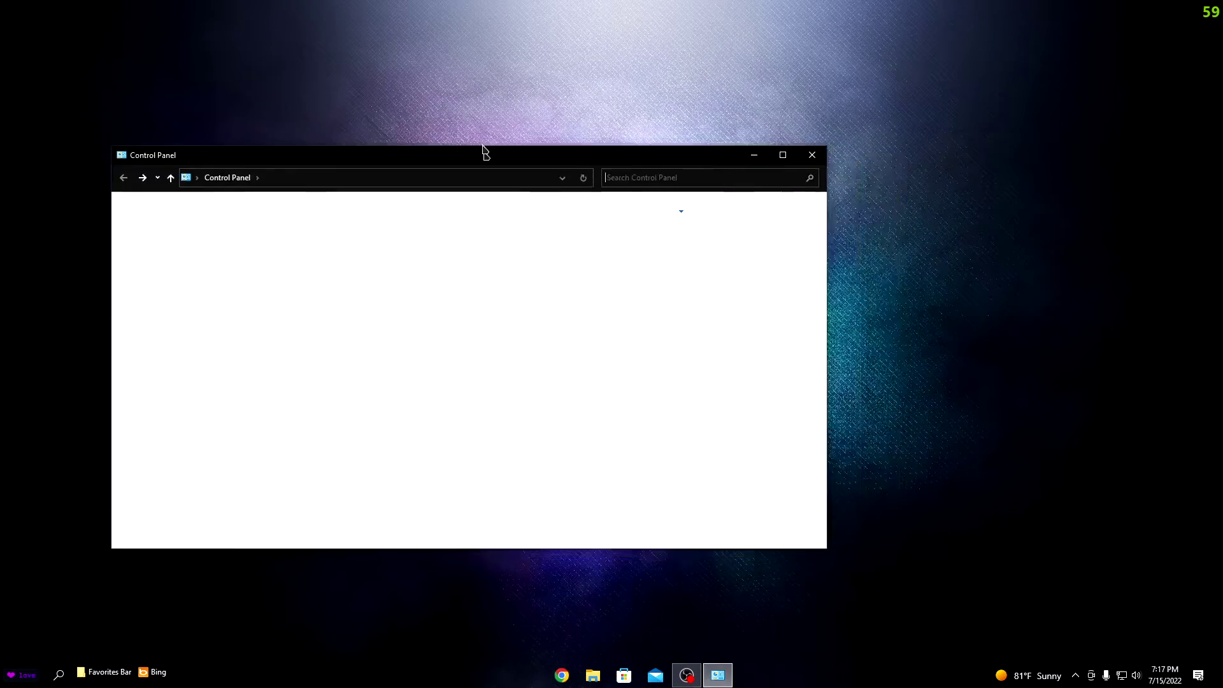
pyautogui.moveTo(482, 150); pyautogui.dragTo(591, 156)
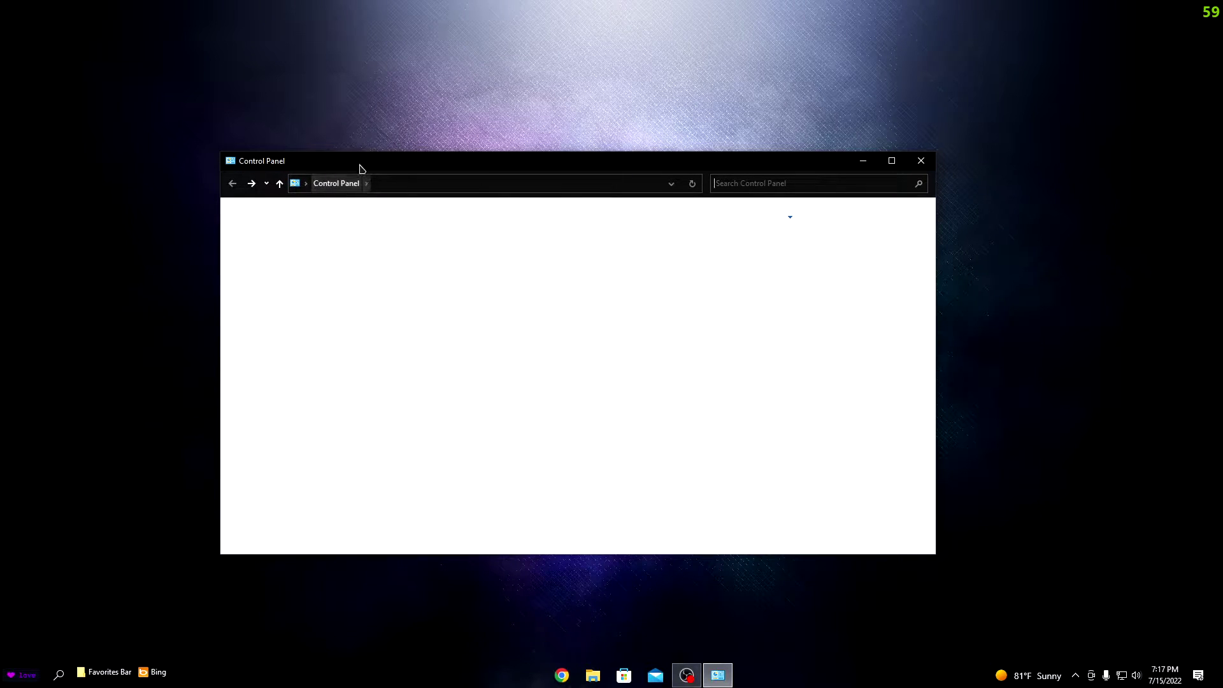
# - Go through Network and Sharing Center and Ethernet Status to the Ethernet connection's Properties dialog
pyautogui.moveTo(358, 163)
pyautogui.mouseDown()
pyautogui.moveTo(382, 127)
pyautogui.moveTo(355, 158)
pyautogui.mouseUp()
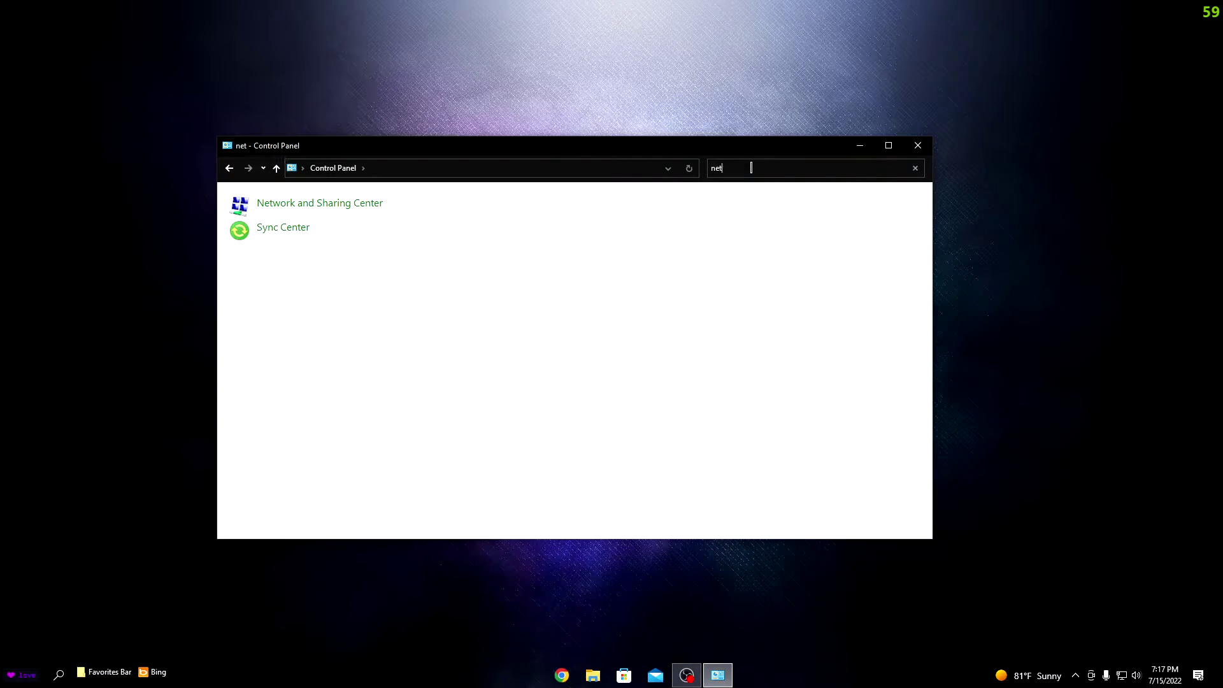
pyautogui.click(276, 203)
pyautogui.moveTo(432, 157); pyautogui.dragTo(395, 176)
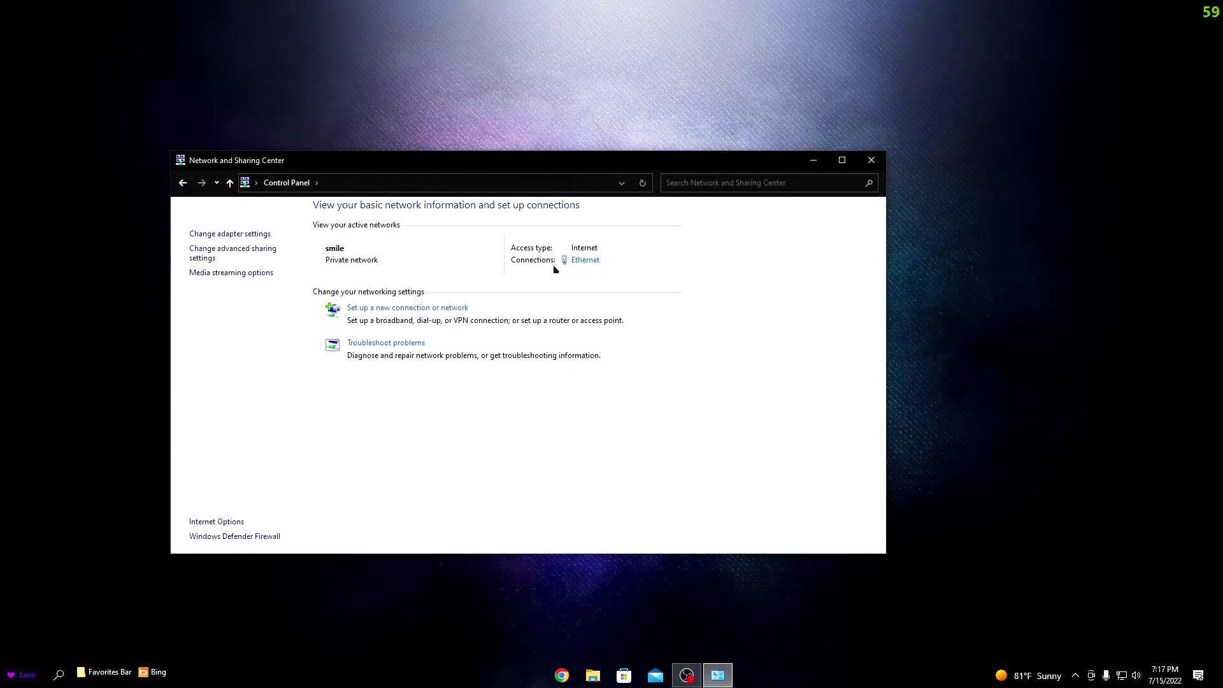
pyautogui.click(582, 259)
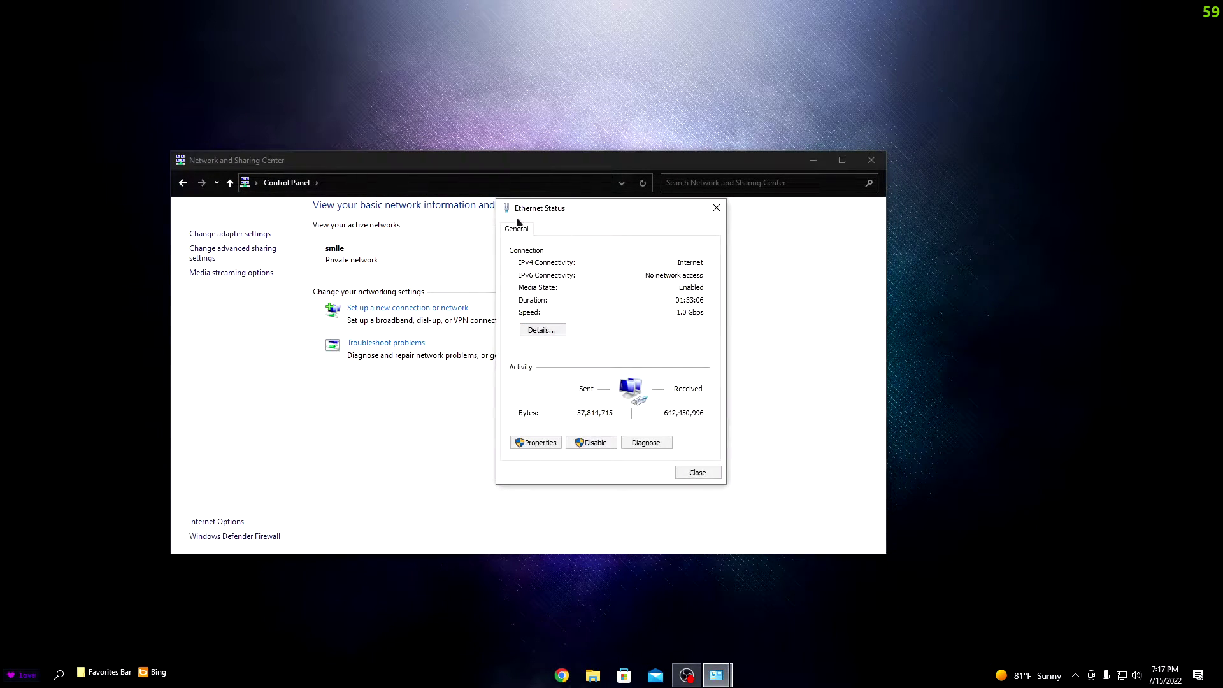
pyautogui.moveTo(382, 189); pyautogui.dragTo(374, 180)
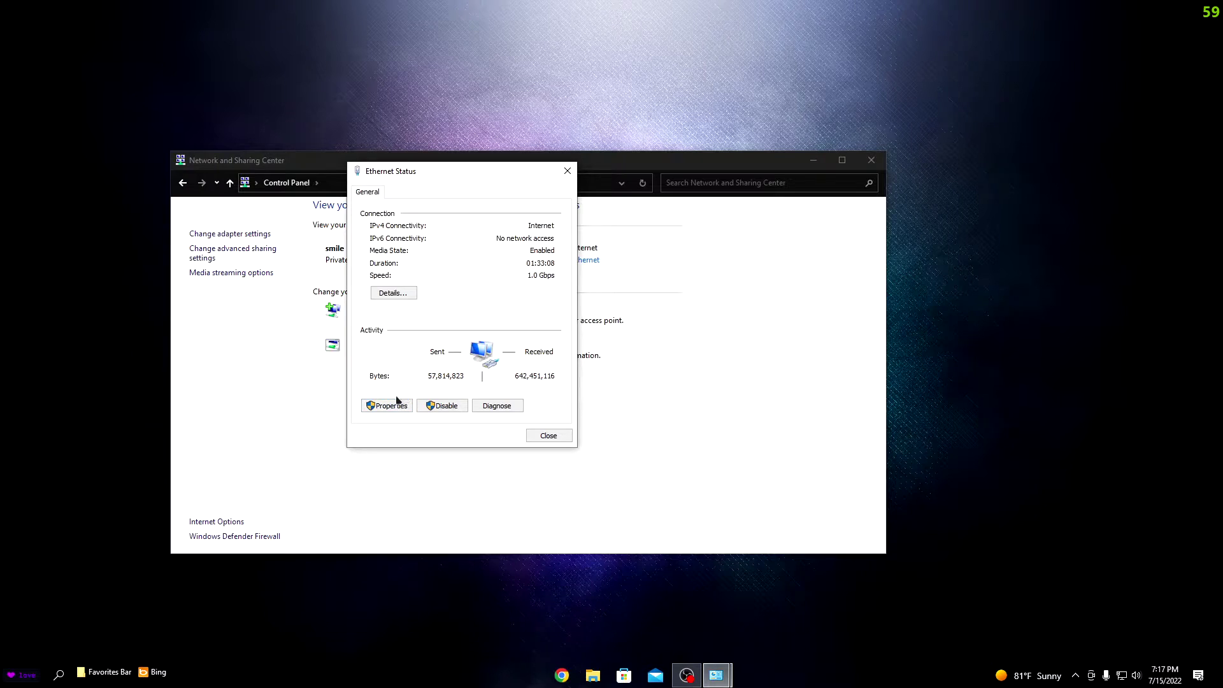
pyautogui.click(389, 408)
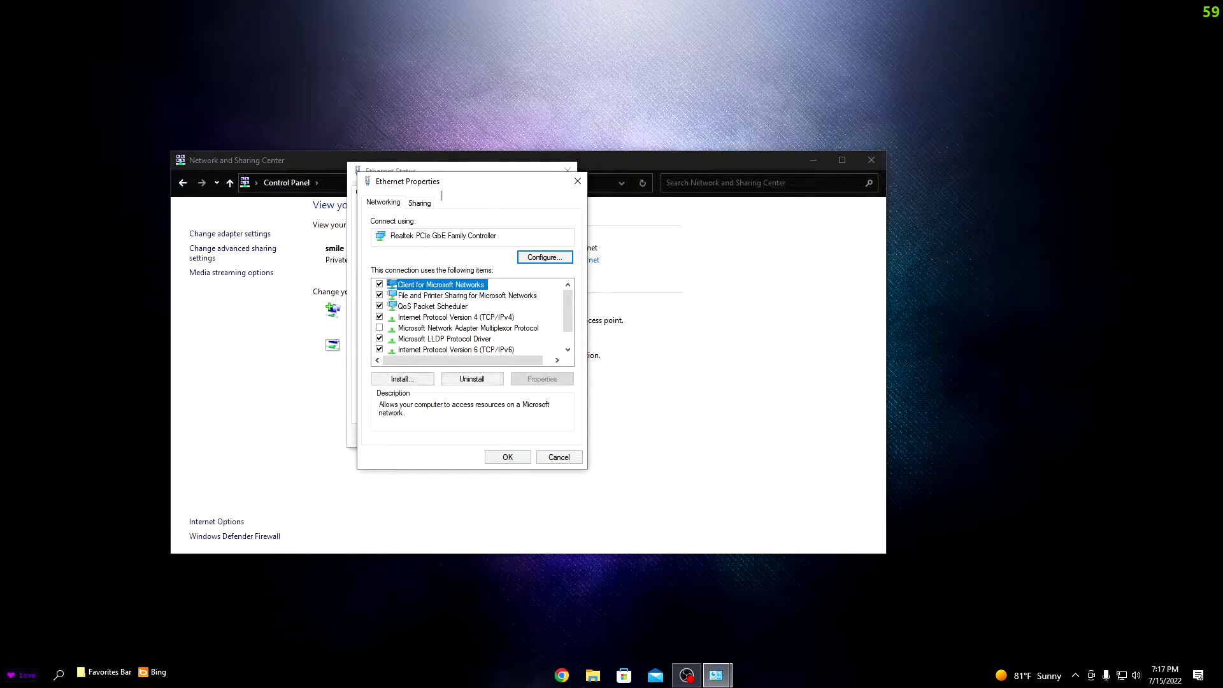
pyautogui.moveTo(452, 182)
pyautogui.mouseDown()
pyautogui.moveTo(632, 169)
pyautogui.moveTo(674, 202)
pyautogui.moveTo(494, 126)
pyautogui.moveTo(447, 182)
pyautogui.mouseUp()
# - Open the Realtek adapter's configuration and select Network Address on the Advanced tab
pyautogui.click(537, 264)
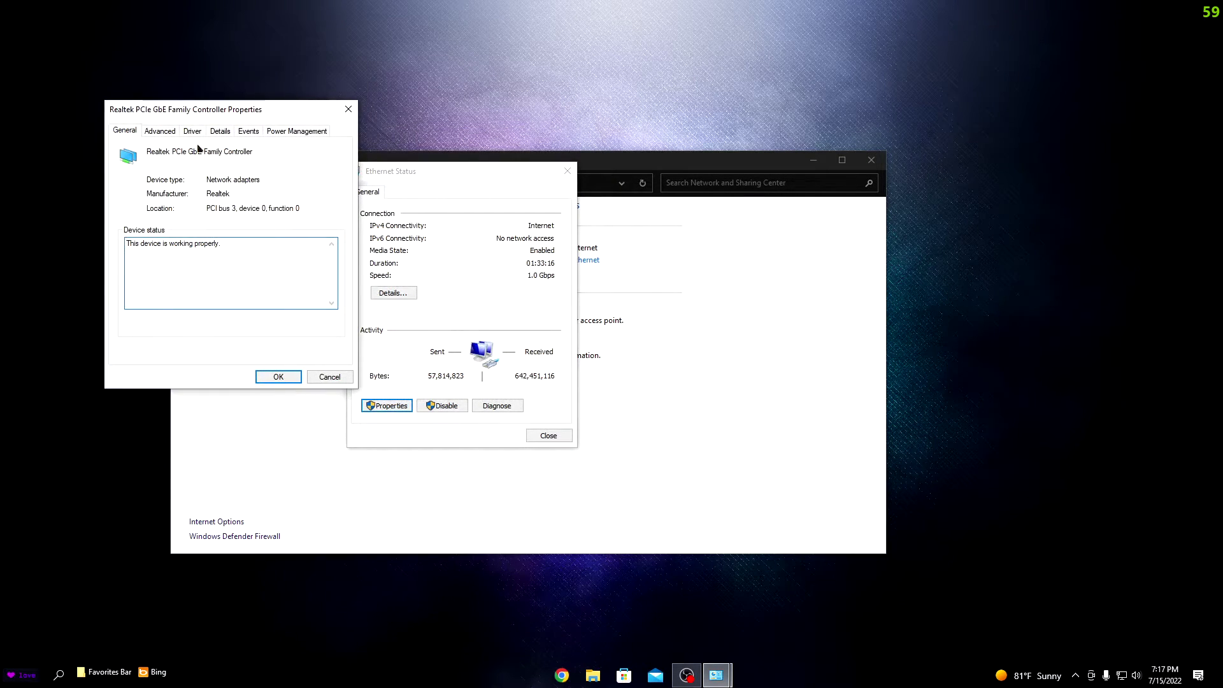
pyautogui.moveTo(210, 119); pyautogui.dragTo(455, 152)
pyautogui.click(460, 155)
pyautogui.scroll(-3, 421, 307)
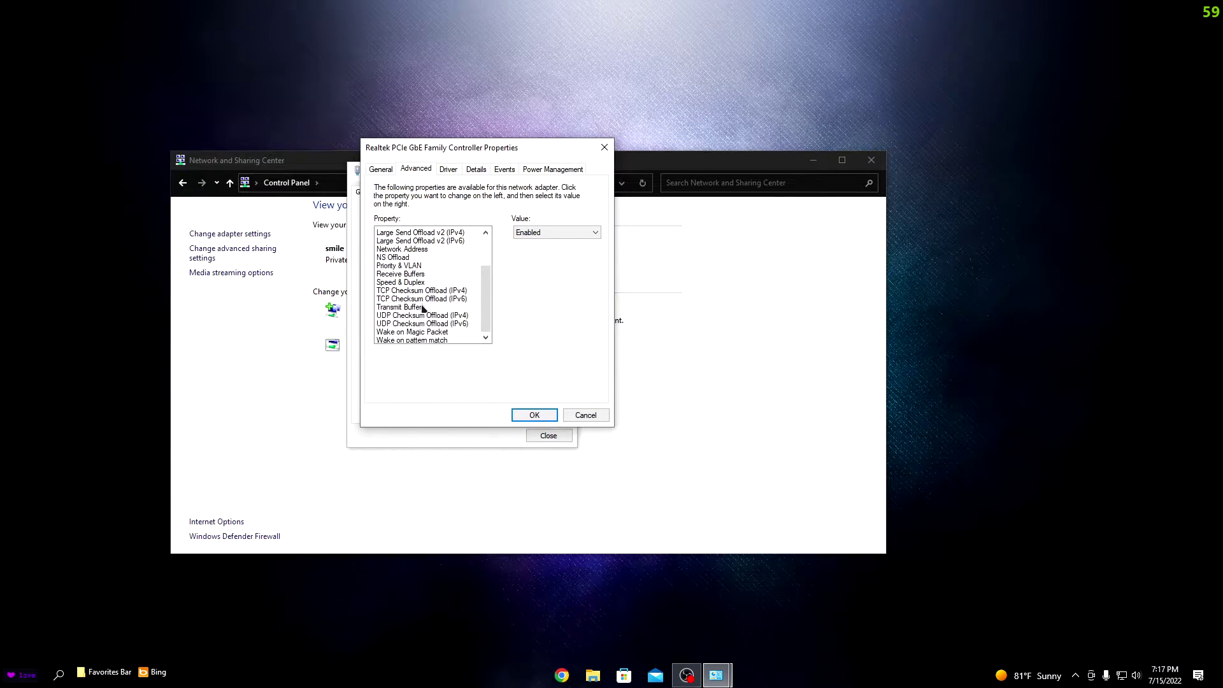
pyautogui.scroll(3, 420, 307)
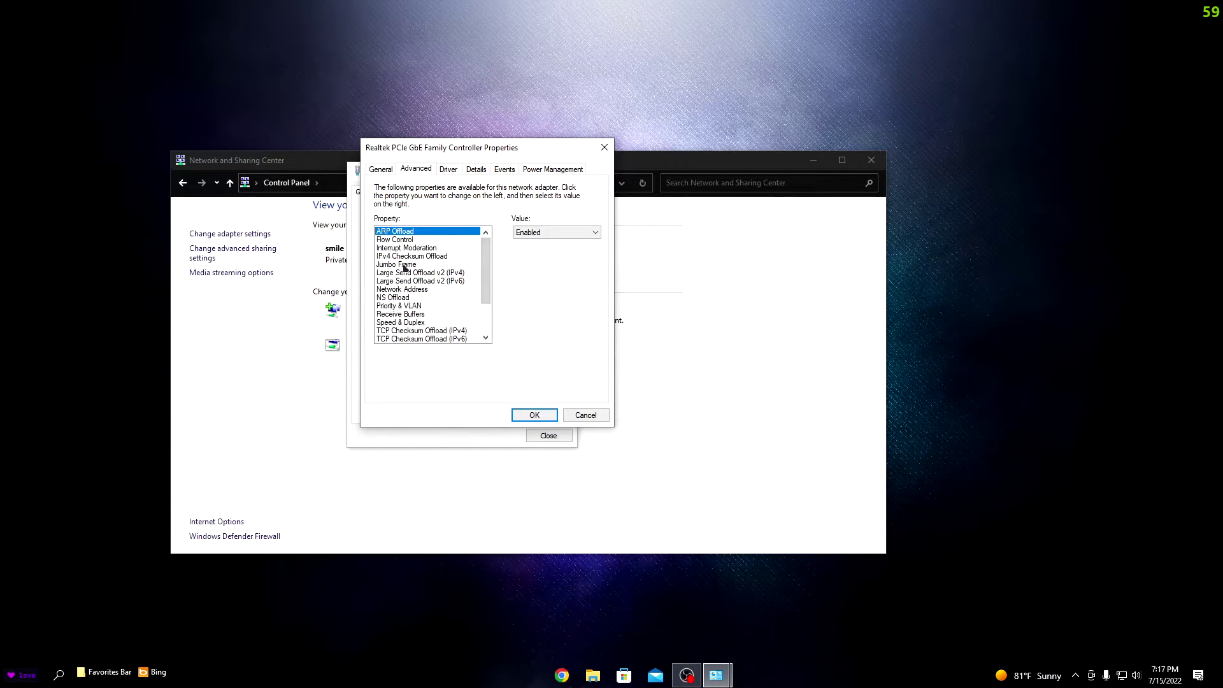
pyautogui.click(388, 290)
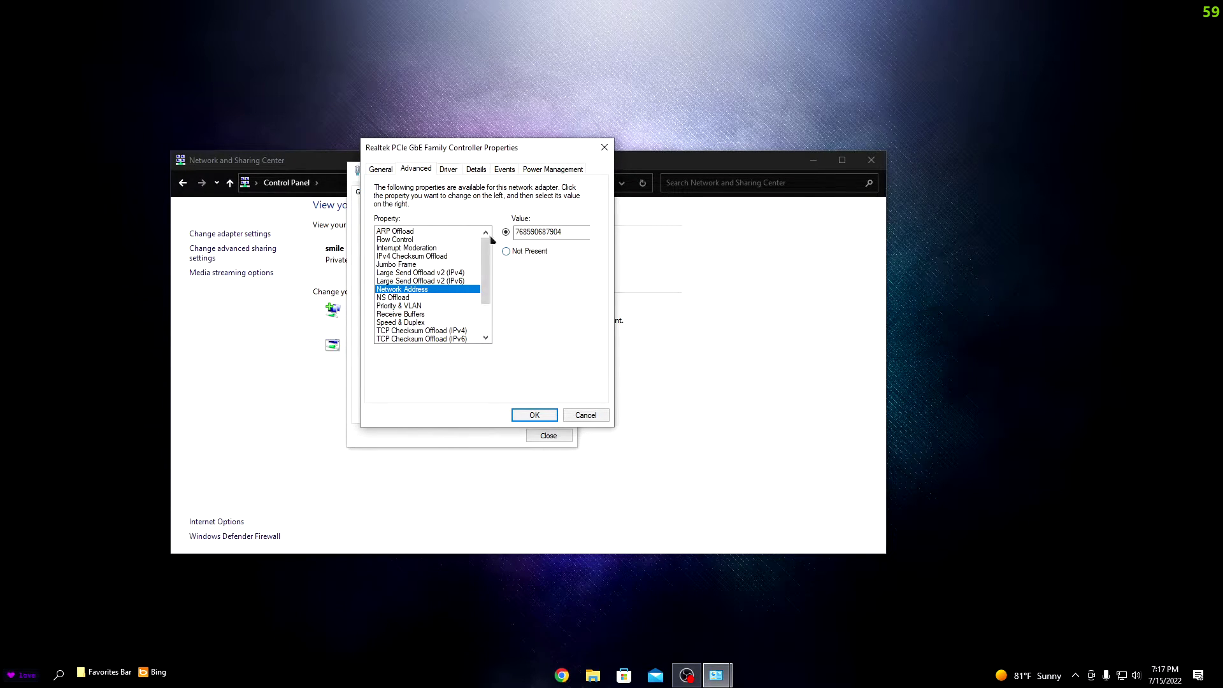
pyautogui.click(507, 251)
pyautogui.click(507, 233)
pyautogui.press('BackSpace')
pyautogui.hotkey('ctrl', 'v')
pyautogui.doubleClick(542, 232)
pyautogui.click(535, 414)
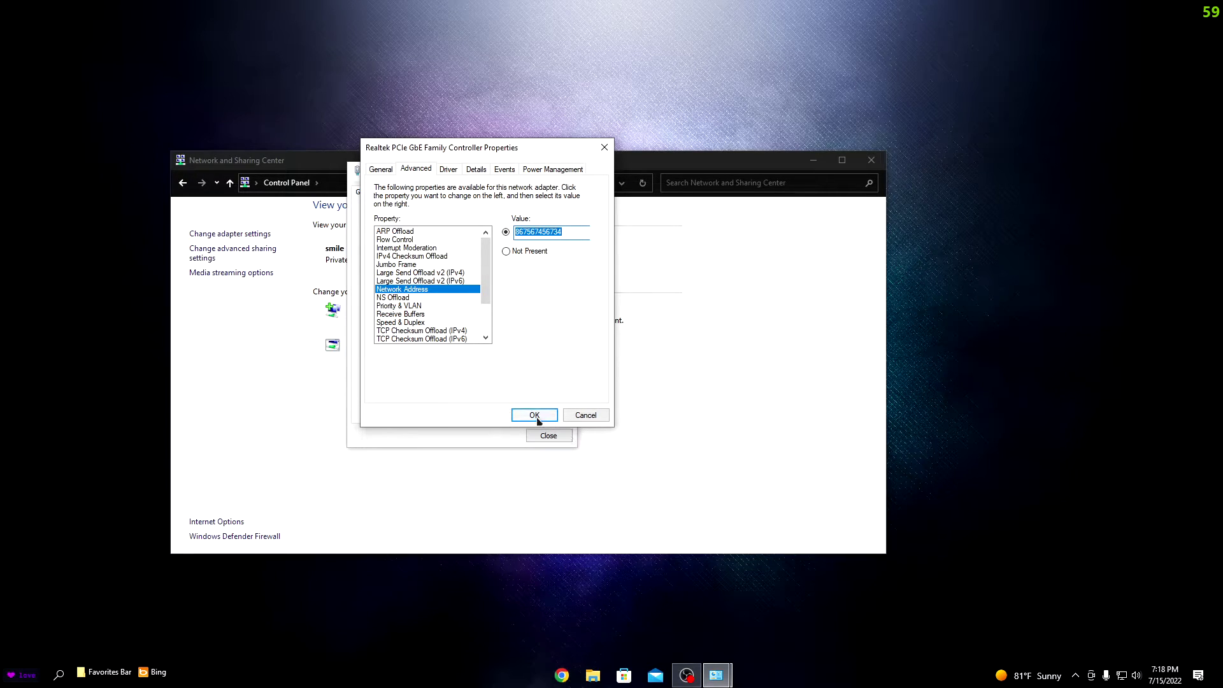
pyautogui.click(549, 436)
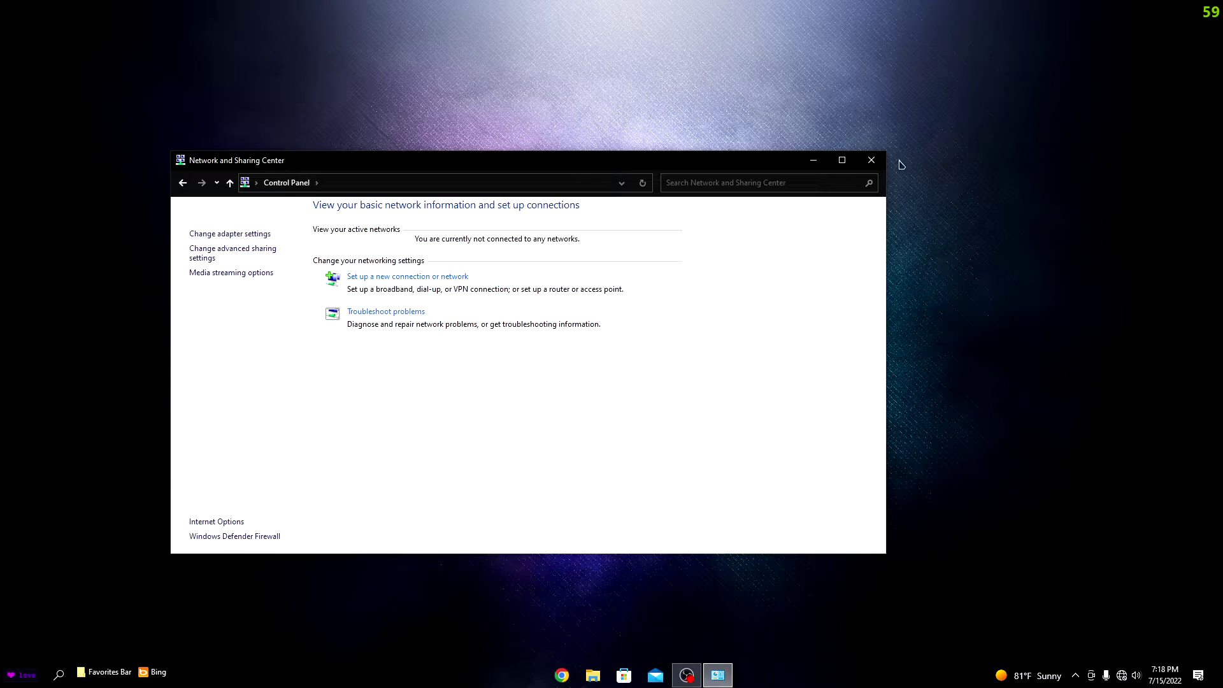
# - Close Network and Sharing Center and check the network tray flyout's connection status twice
pyautogui.click(871, 159)
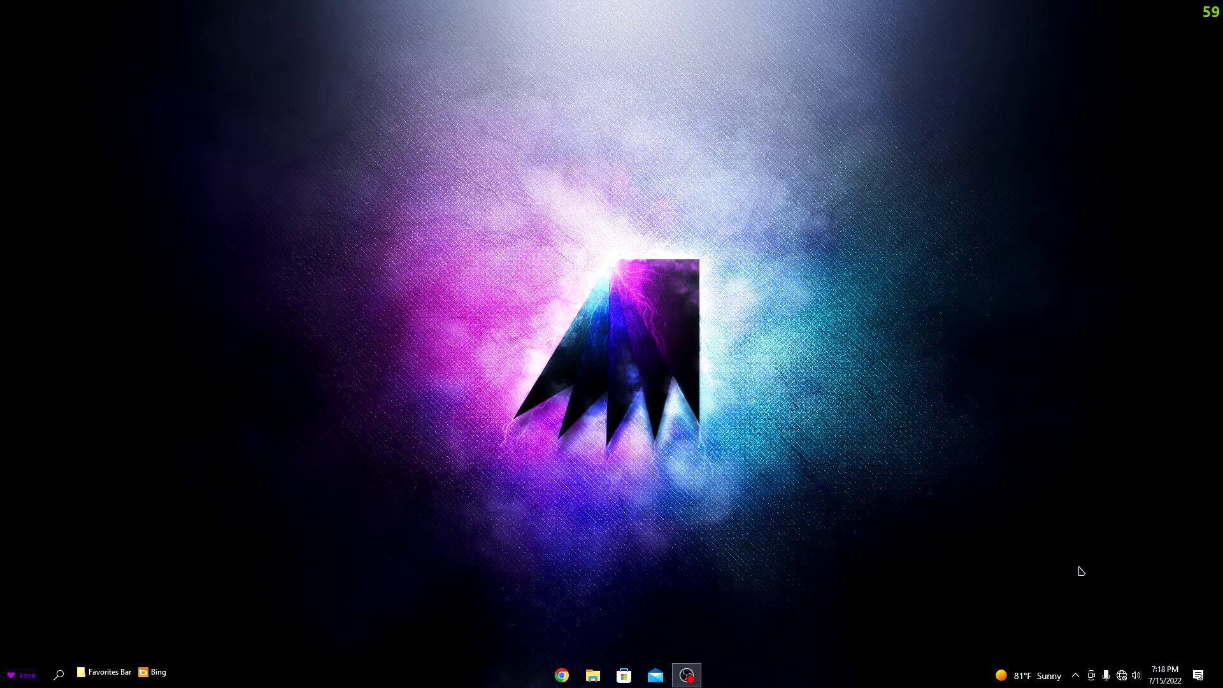
pyautogui.click(1122, 677)
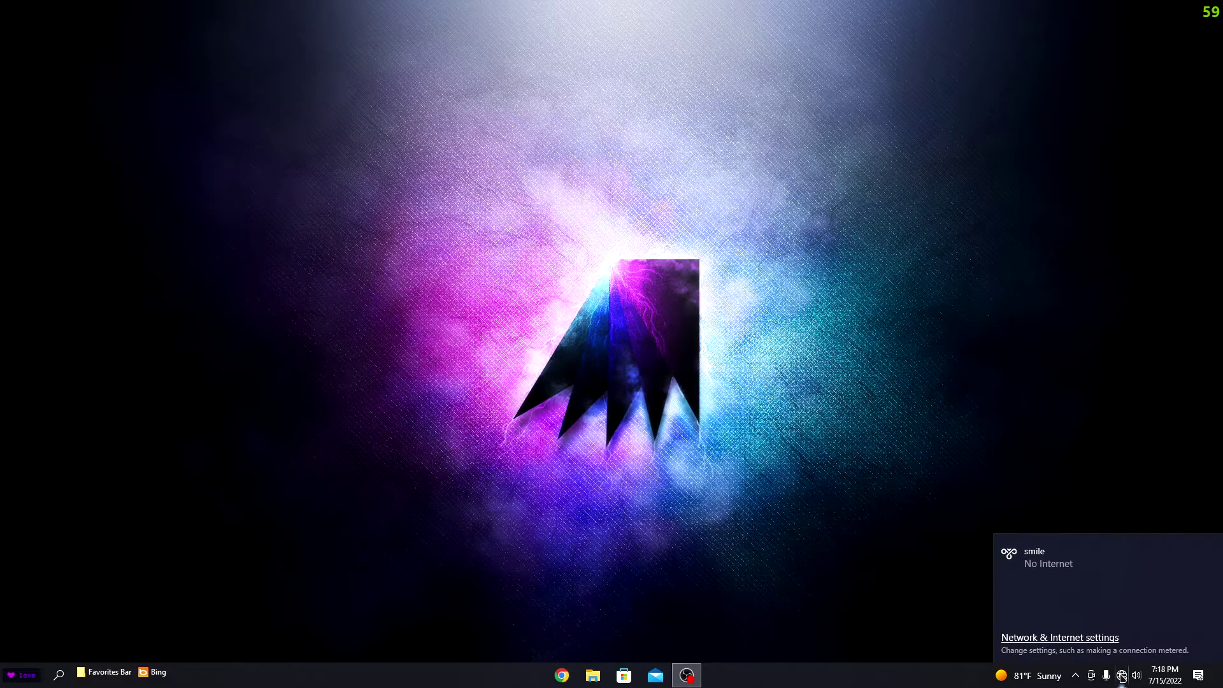
pyautogui.click(1121, 676)
pyautogui.click(1121, 676)
pyautogui.click(1121, 676)
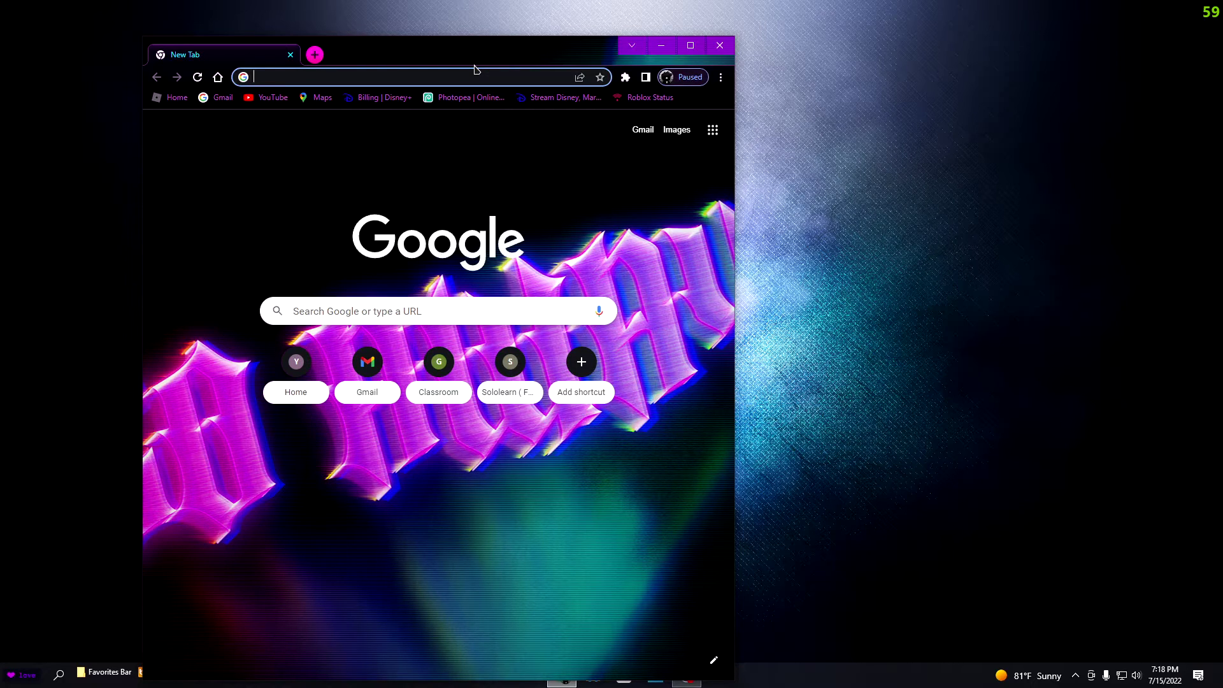
# - Load speedtest.net from the address bar, maximize Chrome, and start the speed test
pyautogui.write('speedtest.net')
pyautogui.press('Return')
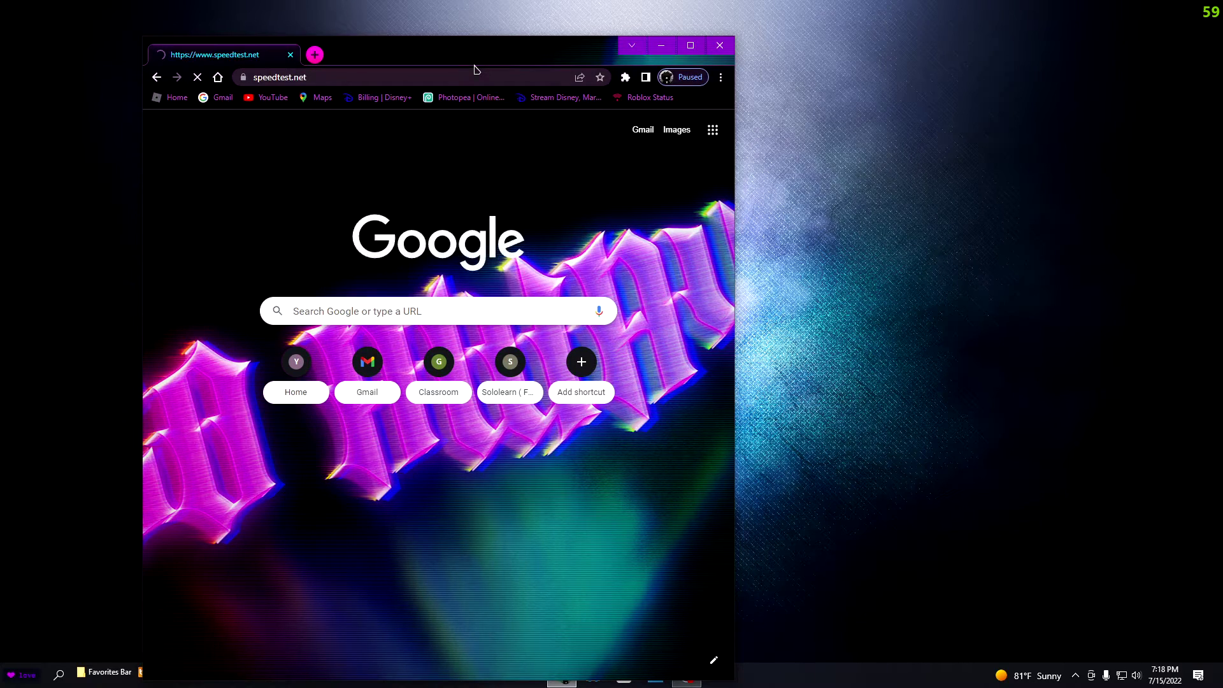
pyautogui.doubleClick(571, 39)
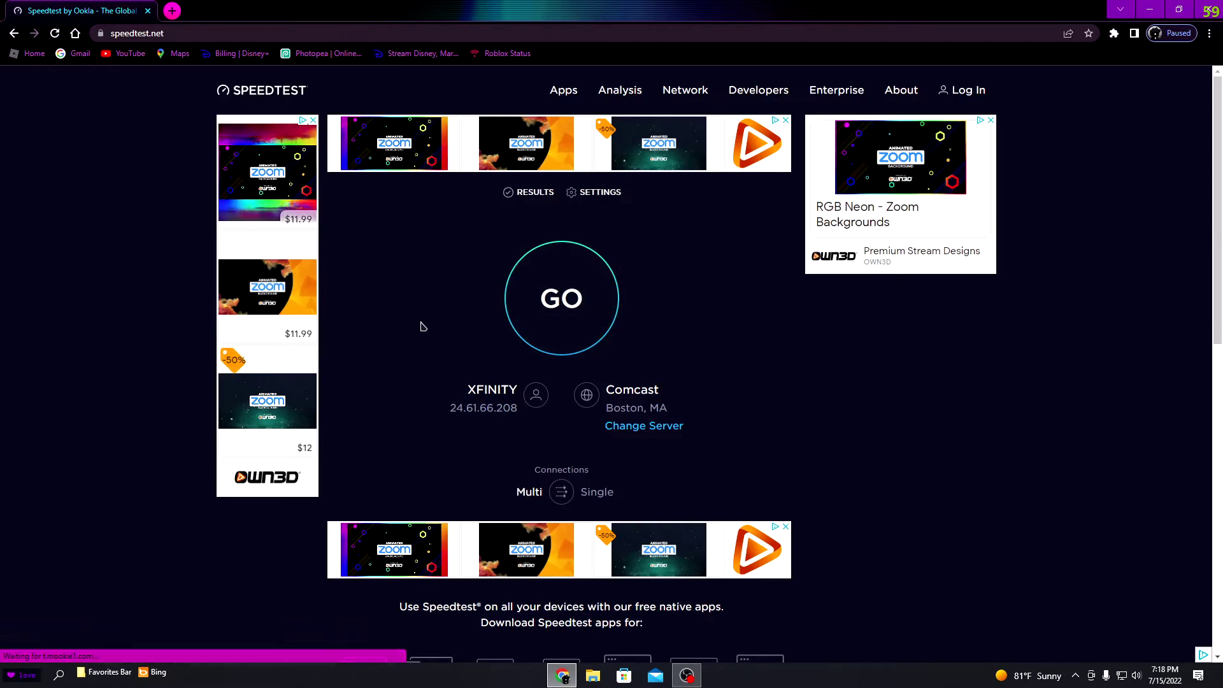
pyautogui.click(562, 327)
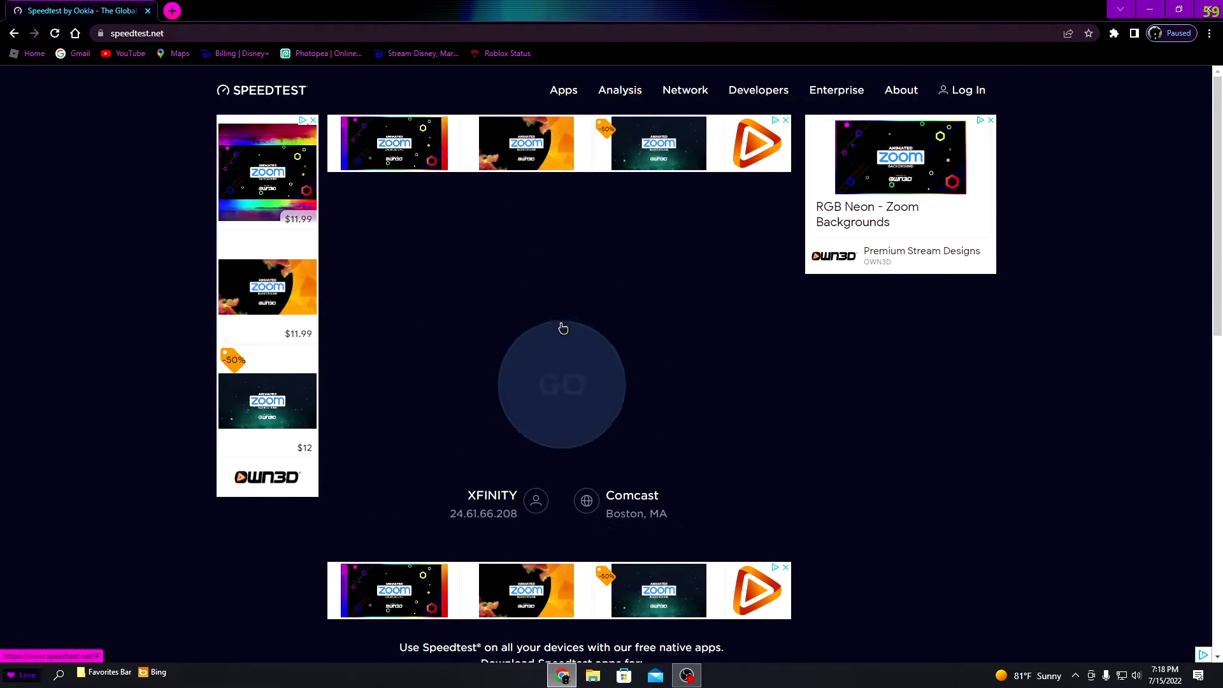